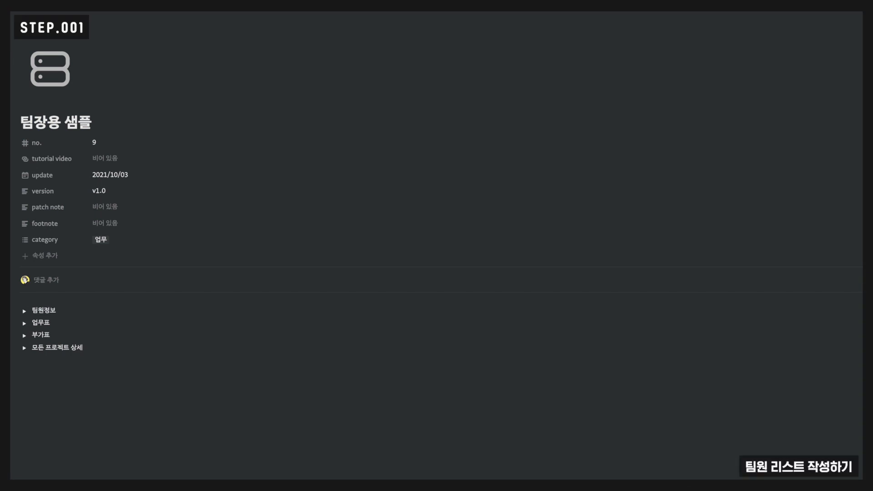
Step: Expand the 팀원정보 toggle, review the columns of the 팀원정보 샘플 table, and collapse it again
{"action": "left_click", "coordinate": [25, 312]}
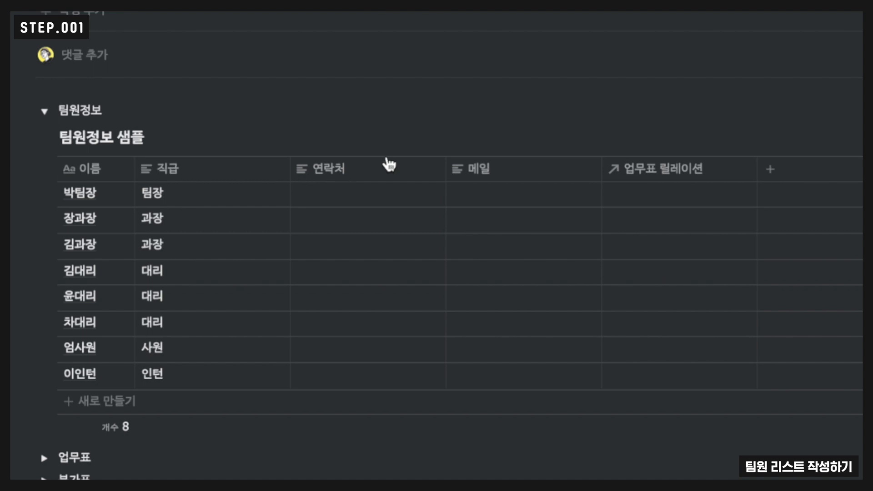
{"action": "scroll", "coordinate": [495, 276], "scroll_direction": "down", "scroll_amount": 1}
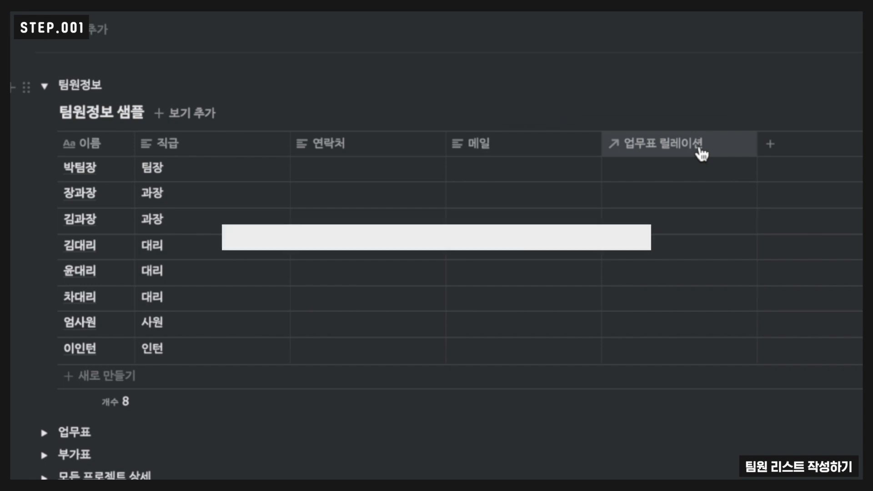
{"action": "scroll", "coordinate": [448, 211], "scroll_direction": "down", "scroll_amount": 1}
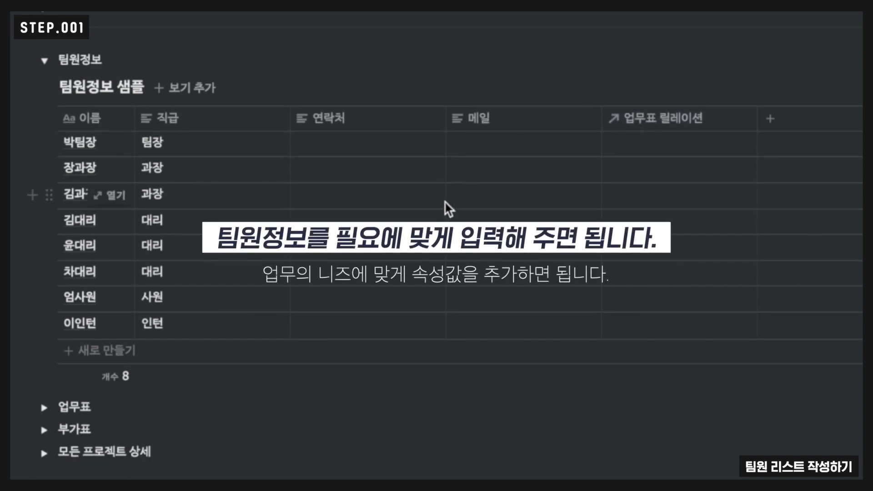
{"action": "left_click", "coordinate": [44, 62]}
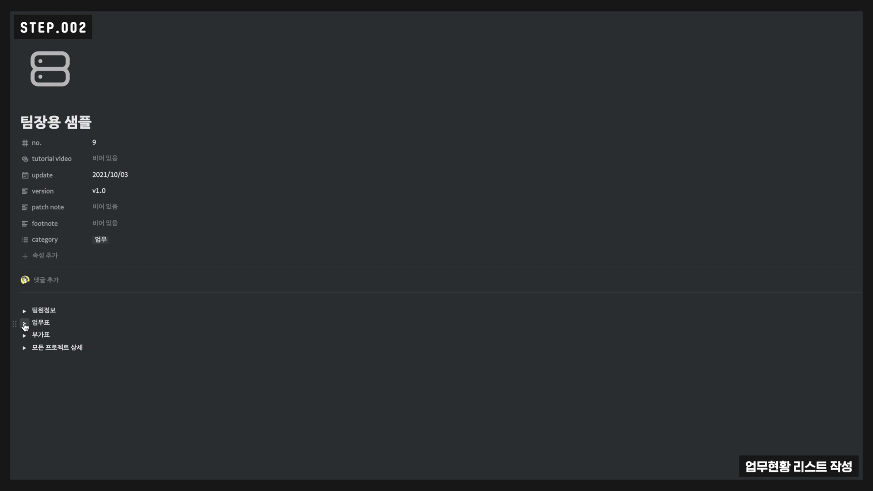
Step: Expand the 업무표 toggle and widen the C.진행기간 column so the date range fits on one line
{"action": "left_click", "coordinate": [24, 323]}
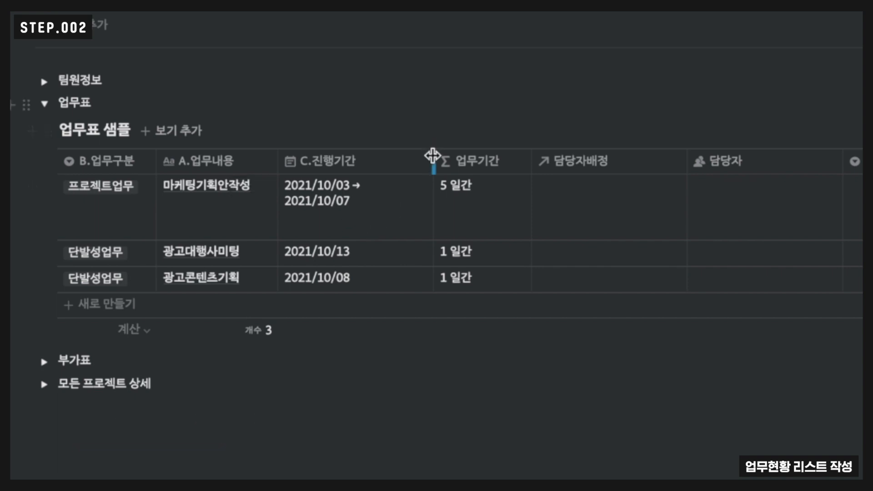
{"action": "left_click_drag", "start_coordinate": [433, 157], "coordinate": [463, 160]}
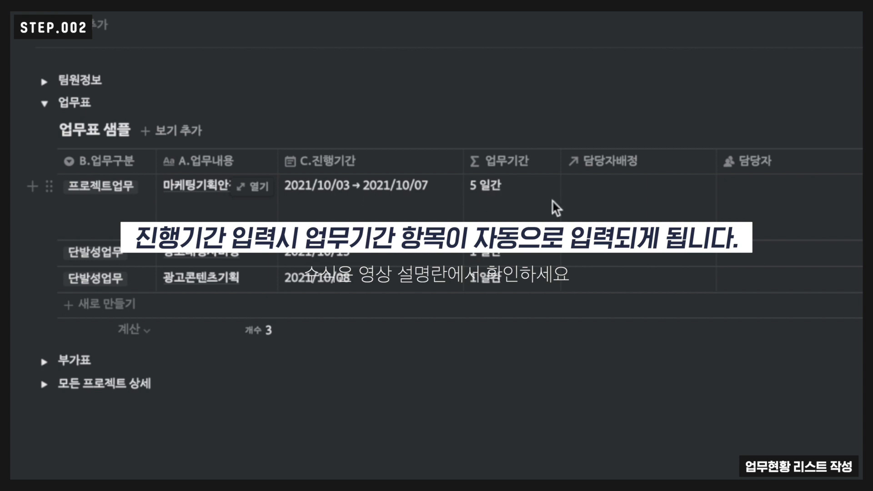
Step: Assign the first four listed team members to the 마케팅기획안작성 task in its 담당자배정 relation
{"action": "left_click", "coordinate": [589, 203]}
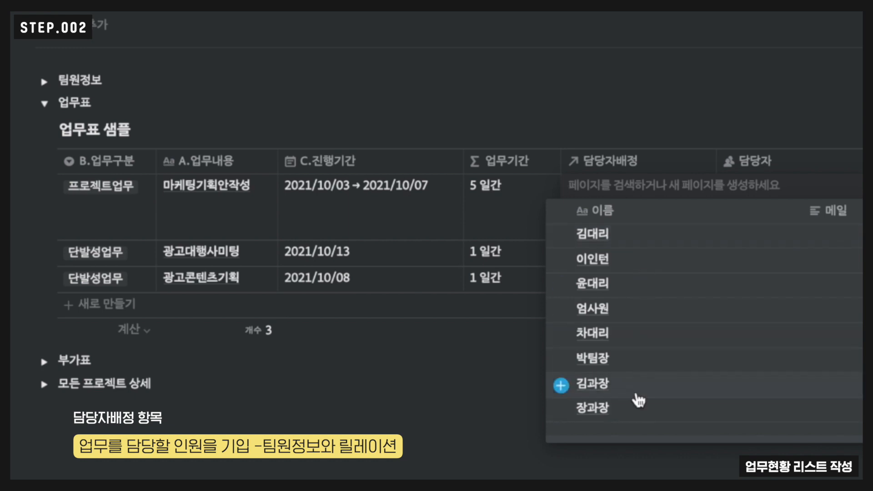
{"action": "left_click", "coordinate": [575, 243]}
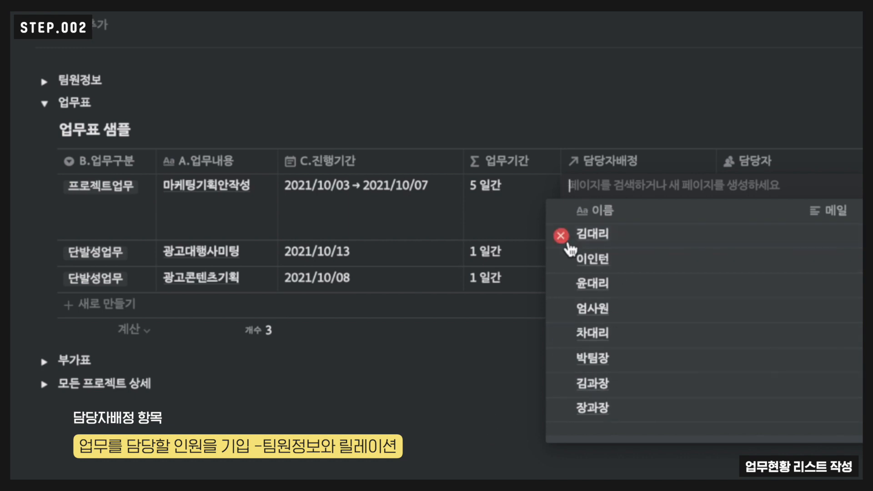
{"action": "left_click", "coordinate": [568, 265]}
{"action": "left_click", "coordinate": [563, 297]}
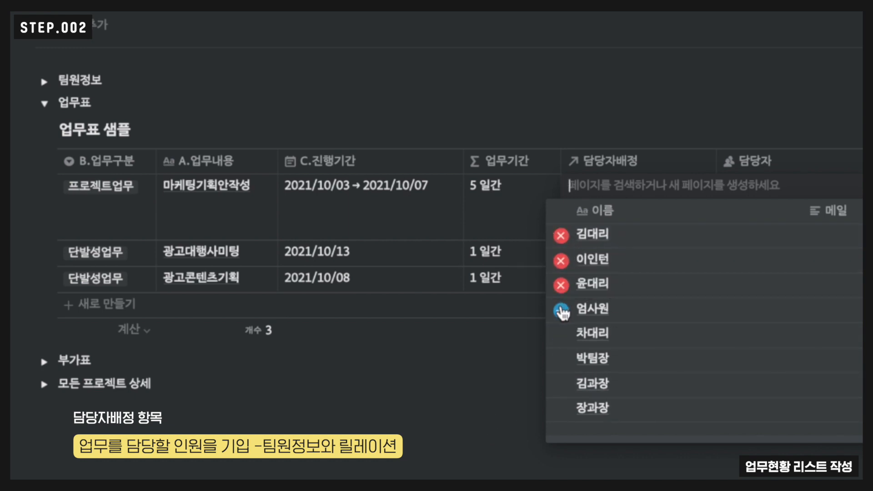
{"action": "left_click", "coordinate": [563, 308]}
{"action": "left_click", "coordinate": [415, 399]}
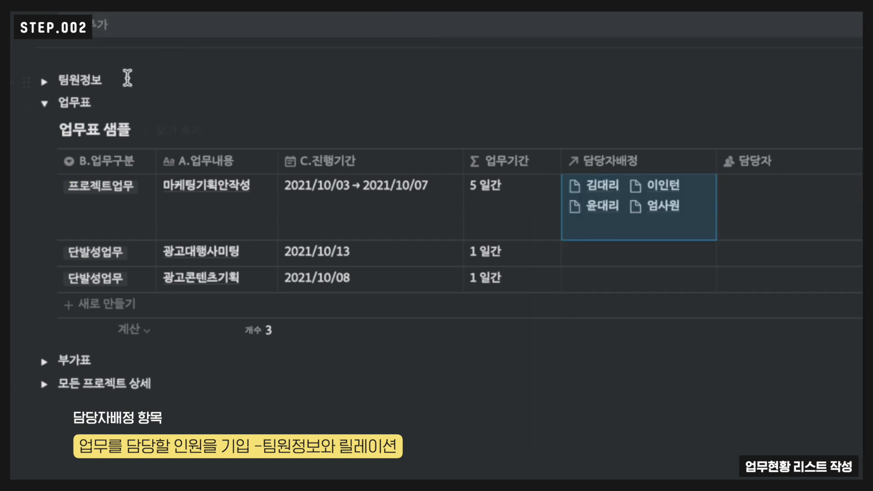
Step: Check the 업무표 릴레이션 column in the 팀원정보 table, and return to the 업무표 table
{"action": "left_click", "coordinate": [44, 82]}
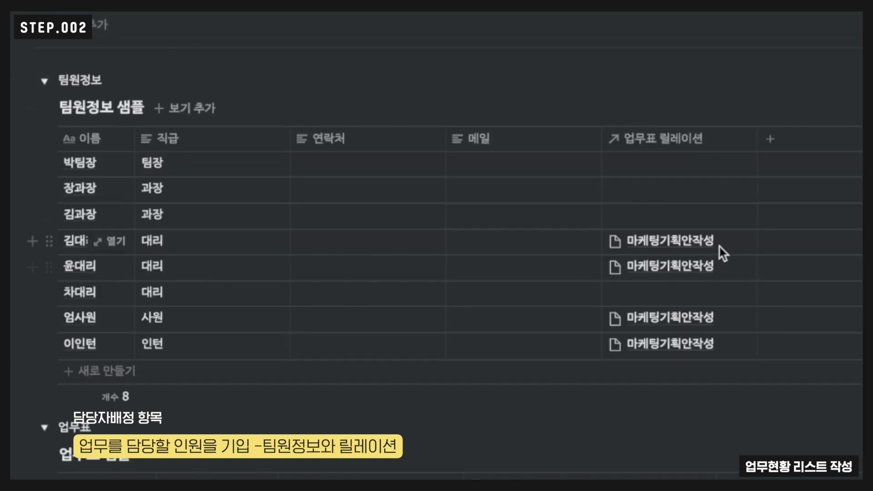
{"action": "scroll", "coordinate": [627, 323], "scroll_direction": "down", "scroll_amount": 2}
{"action": "scroll", "coordinate": [522, 293], "scroll_direction": "down", "scroll_amount": 1}
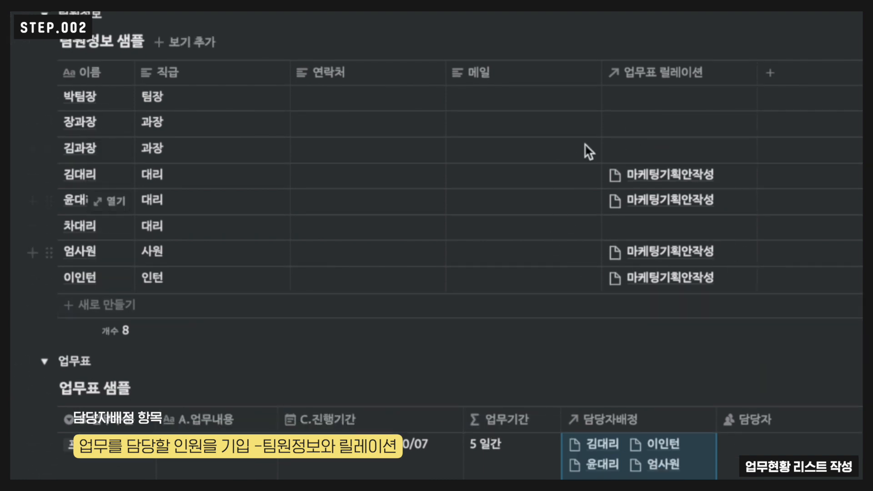
{"action": "scroll", "coordinate": [436, 246], "scroll_direction": "down", "scroll_amount": 7}
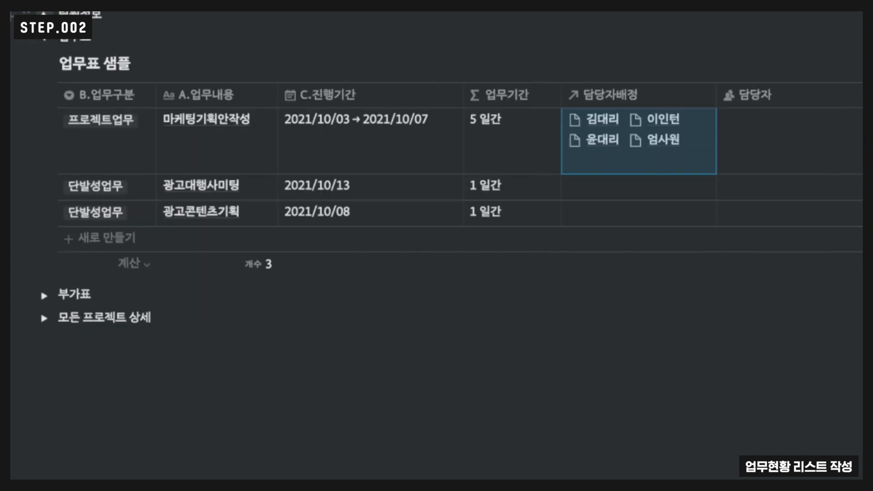
Step: Examine the 업무기간 formula that calculates the days from C.진행기간, and close it without changes
{"action": "left_click", "coordinate": [529, 154]}
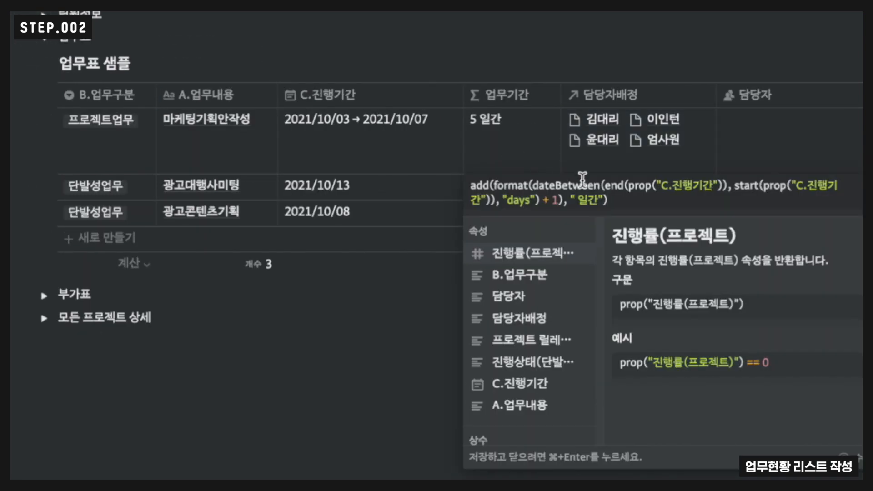
{"action": "left_click_drag", "start_coordinate": [612, 199], "coordinate": [406, 166]}
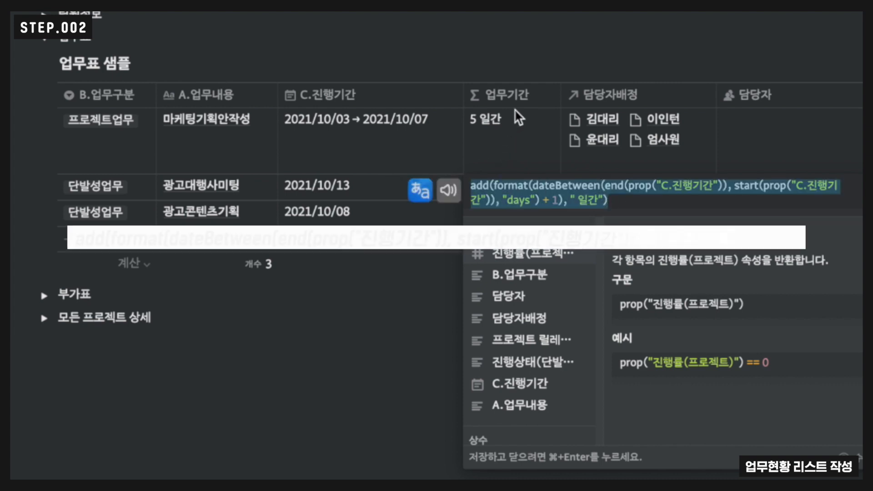
{"action": "left_click", "coordinate": [662, 205]}
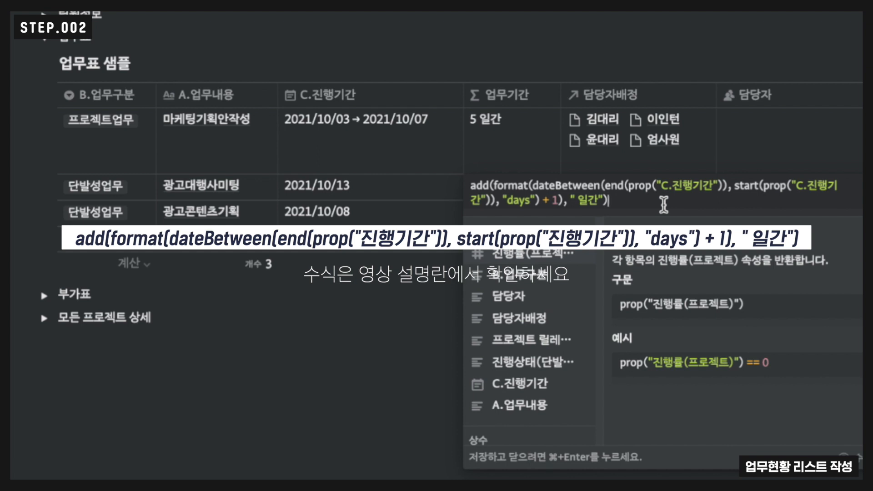
{"action": "left_click_drag", "start_coordinate": [664, 205], "coordinate": [455, 195]}
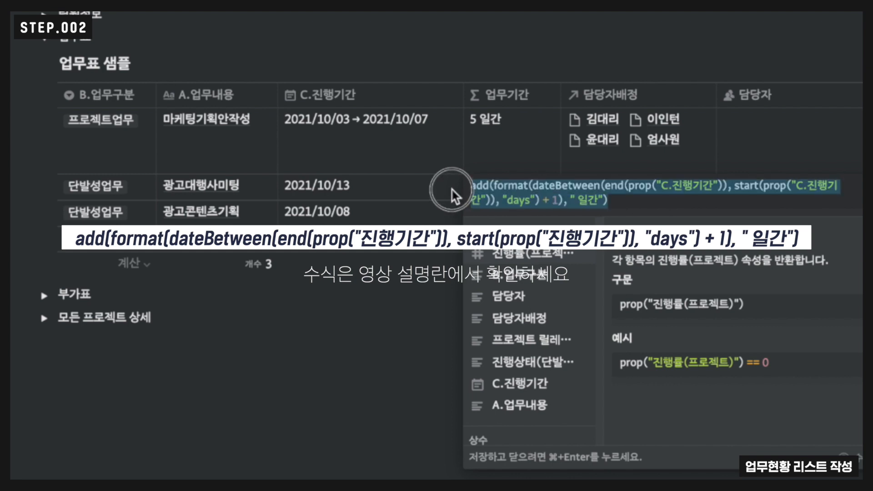
{"action": "left_click", "coordinate": [673, 208]}
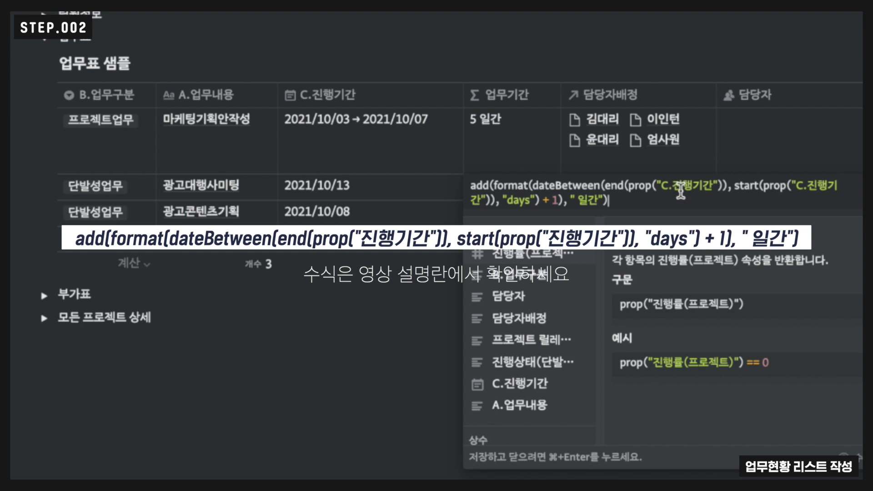
{"action": "left_click", "coordinate": [304, 340]}
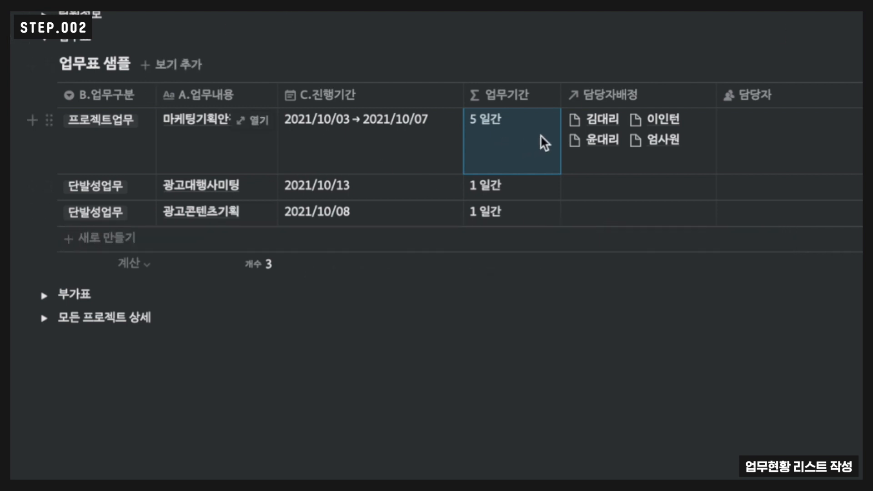
Step: Inspect the 진행상태(단발성) options for the 마케팅기획안작성 task, and close them without choosing one
{"action": "left_click_drag", "start_coordinate": [611, 147], "coordinate": [715, 140]}
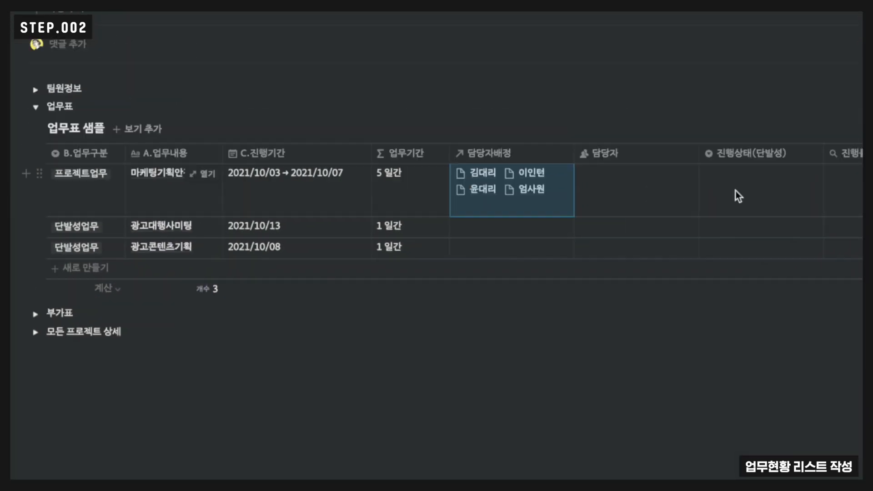
{"action": "left_click", "coordinate": [504, 287]}
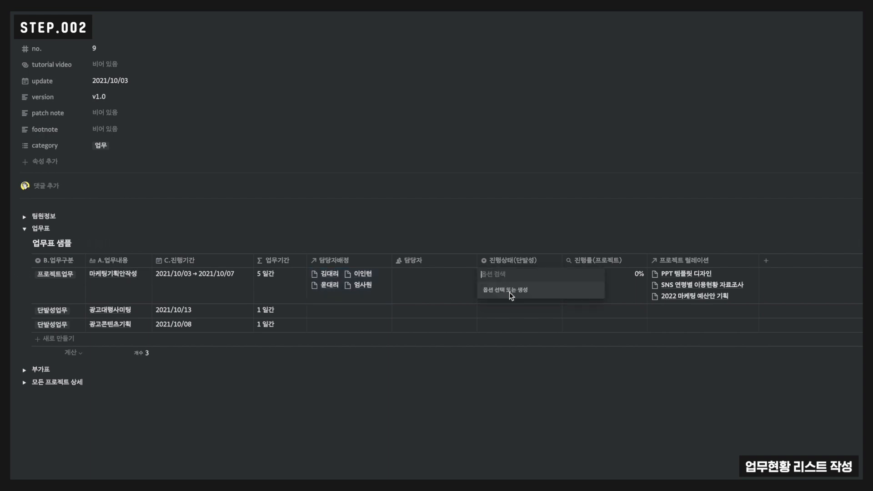
{"action": "key", "text": "Escape"}
{"action": "left_click", "coordinate": [498, 277]}
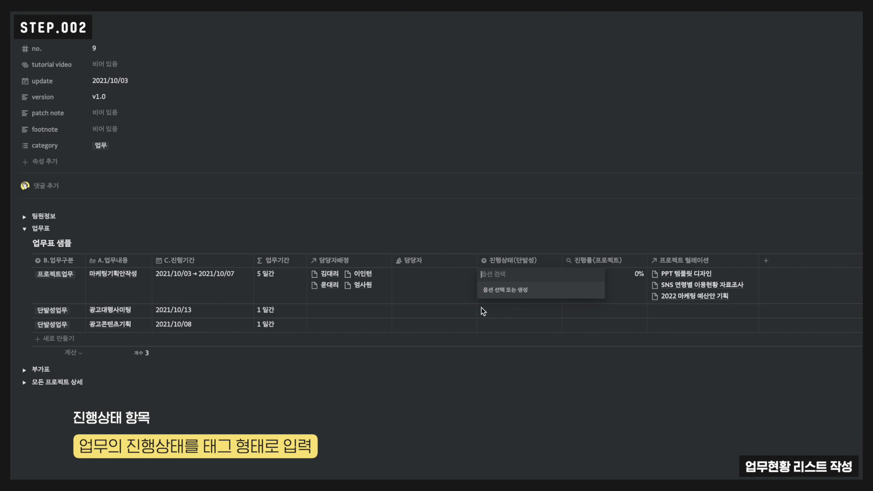
{"action": "key", "text": "Escape"}
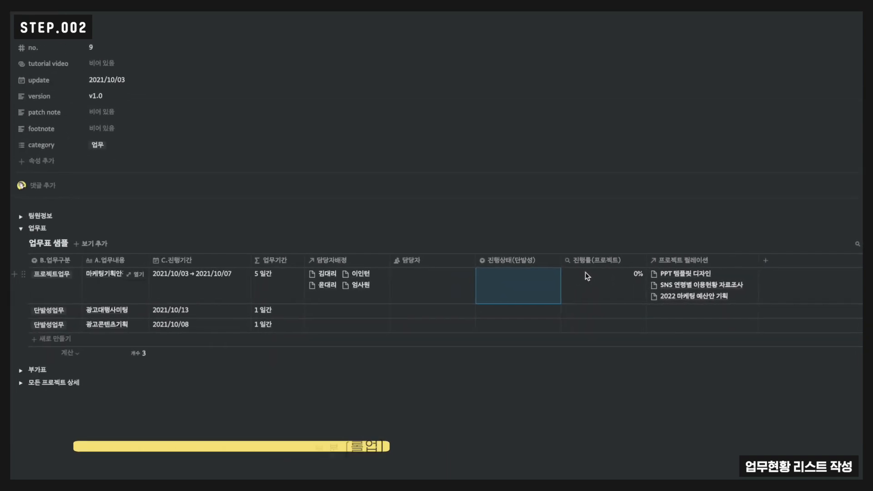
Step: Review the 진행률(프로젝트) and 프로젝트 릴레이션 columns of the 업무표 샘플 table, and collapse 업무표
{"action": "left_click", "coordinate": [24, 322]}
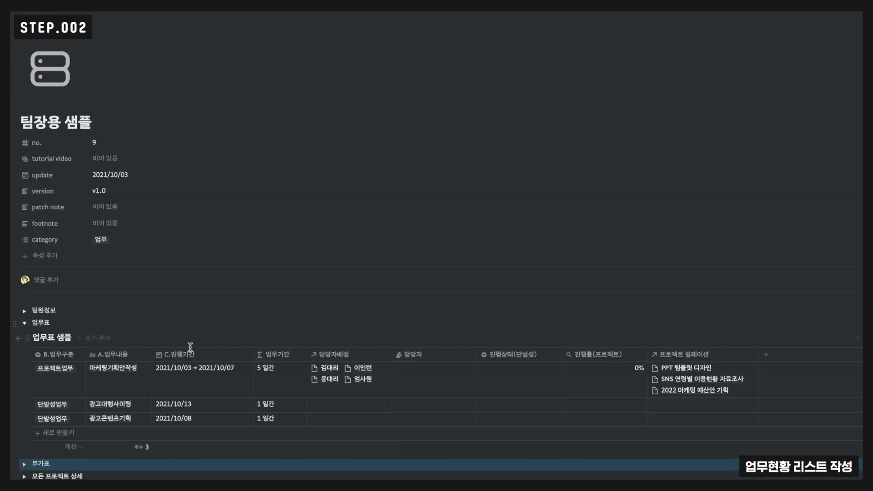
{"action": "scroll", "coordinate": [419, 400], "scroll_direction": "down", "scroll_amount": 1}
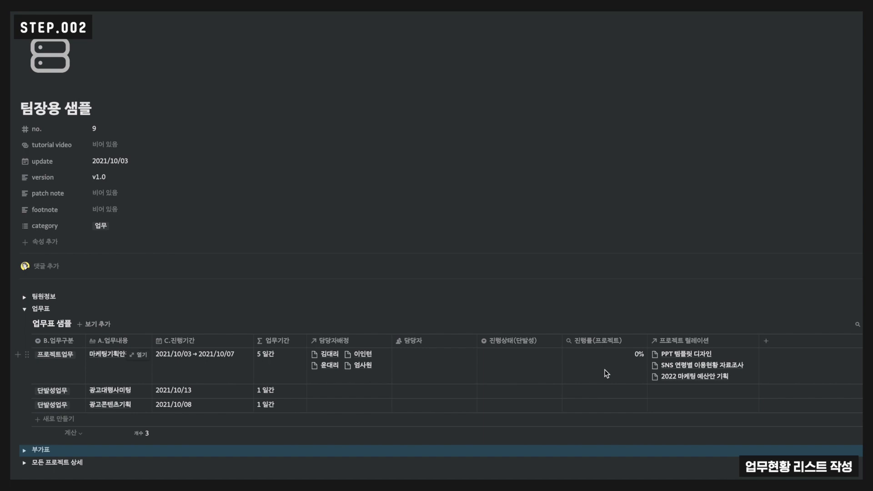
{"action": "scroll", "coordinate": [603, 366], "scroll_direction": "down", "scroll_amount": 1}
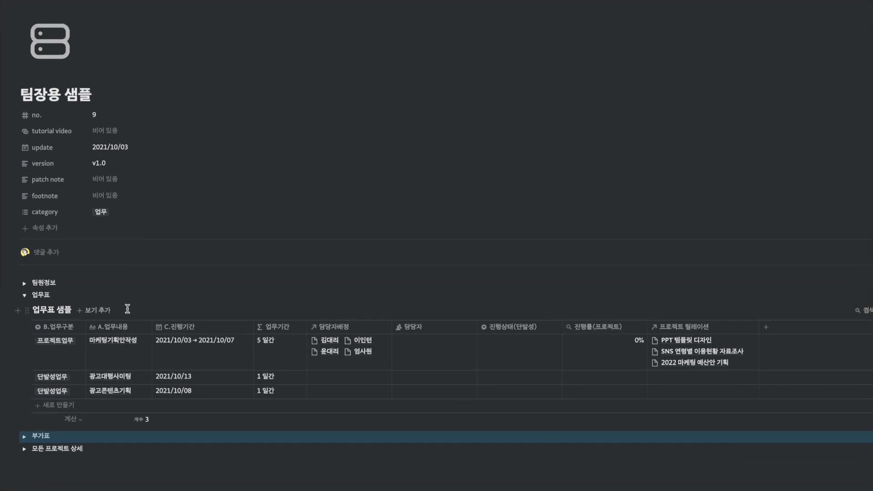
{"action": "left_click", "coordinate": [25, 295]}
Step: Expand the 부가표 toggle, review the fields of the 협력업체 샘플 table, and collapse it again
{"action": "left_click", "coordinate": [24, 335]}
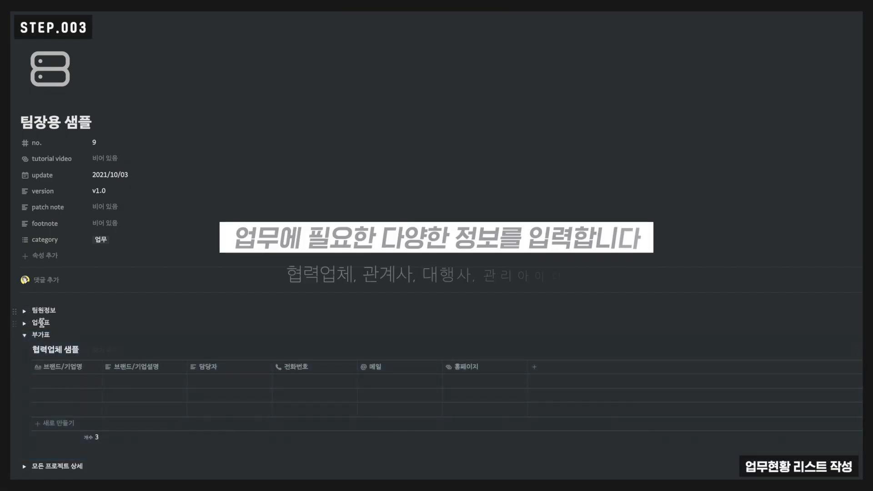
{"action": "scroll", "coordinate": [79, 336], "scroll_direction": "down", "scroll_amount": 1}
{"action": "scroll", "coordinate": [85, 336], "scroll_direction": "down", "scroll_amount": 1}
{"action": "mouse_move", "coordinate": [80, 365]}
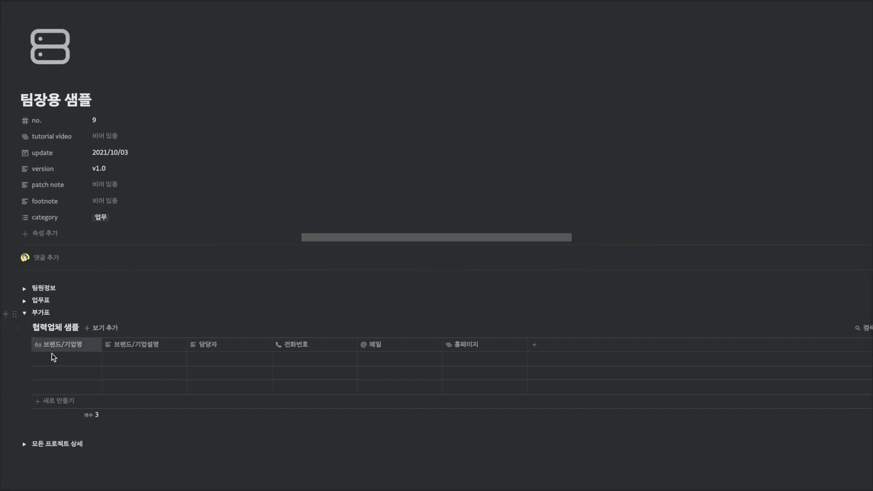
{"action": "left_click_drag", "start_coordinate": [28, 319], "coordinate": [28, 385]}
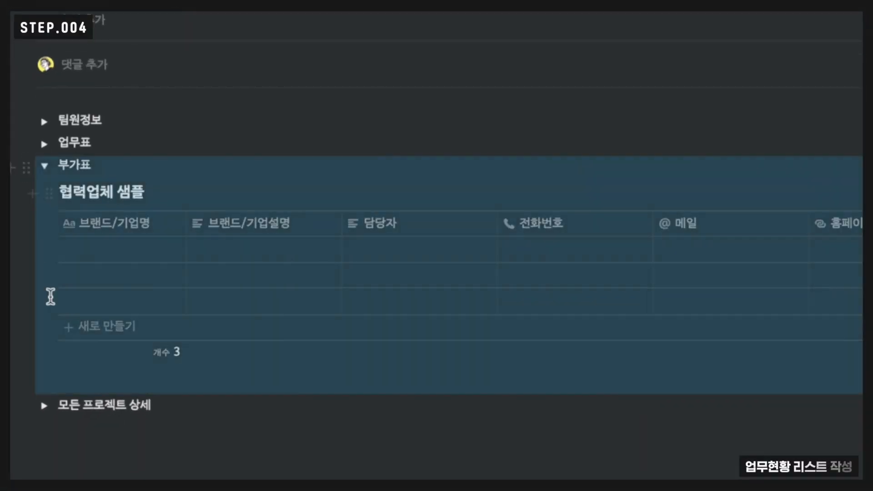
{"action": "left_click", "coordinate": [45, 166]}
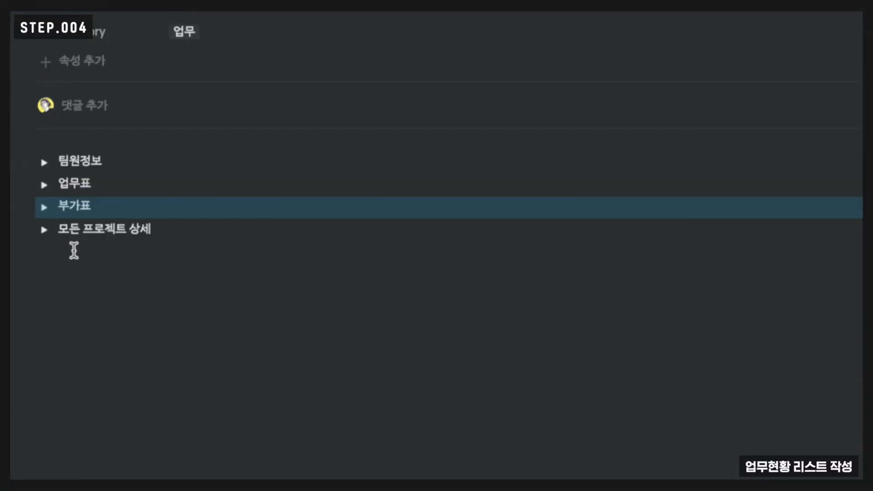
Step: Expand 모든 프로젝트 상세 and 업무표, widening the 프로젝트 릴레이션 column so each project name fits on one line
{"action": "left_click", "coordinate": [44, 229]}
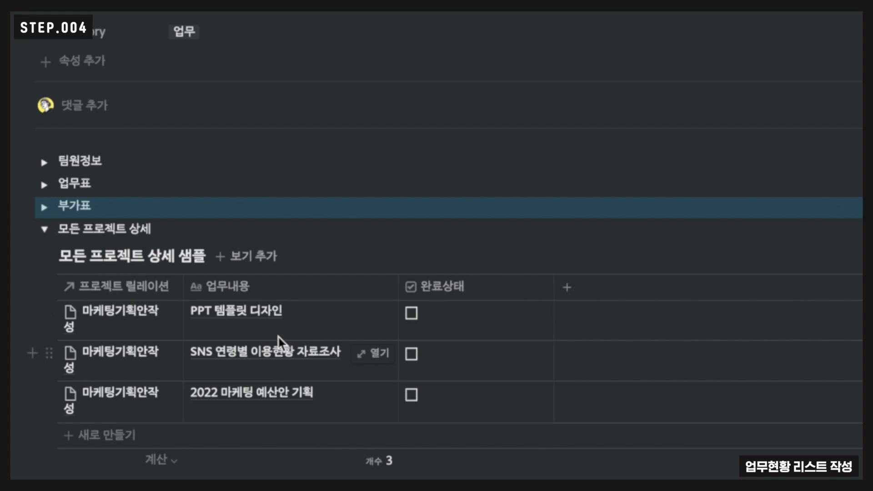
{"action": "left_click_drag", "start_coordinate": [184, 285], "coordinate": [249, 287]}
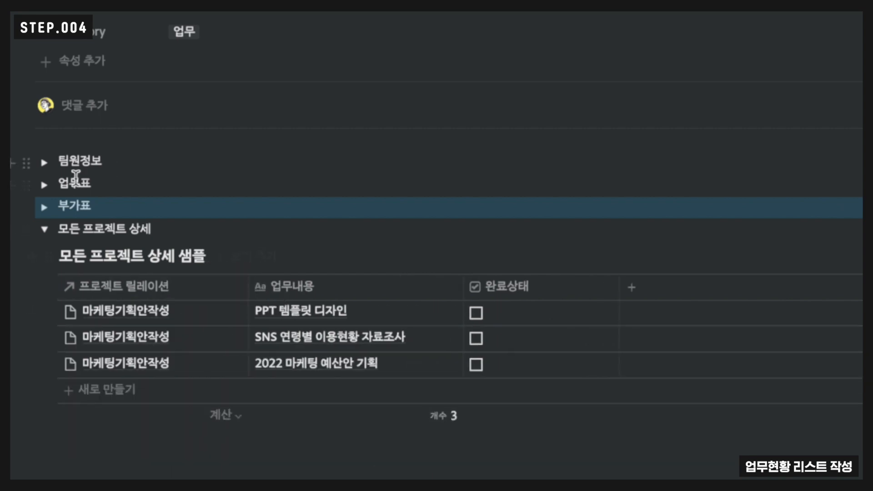
{"action": "left_click", "coordinate": [45, 185]}
{"action": "scroll", "coordinate": [263, 196], "scroll_direction": "down", "scroll_amount": 5}
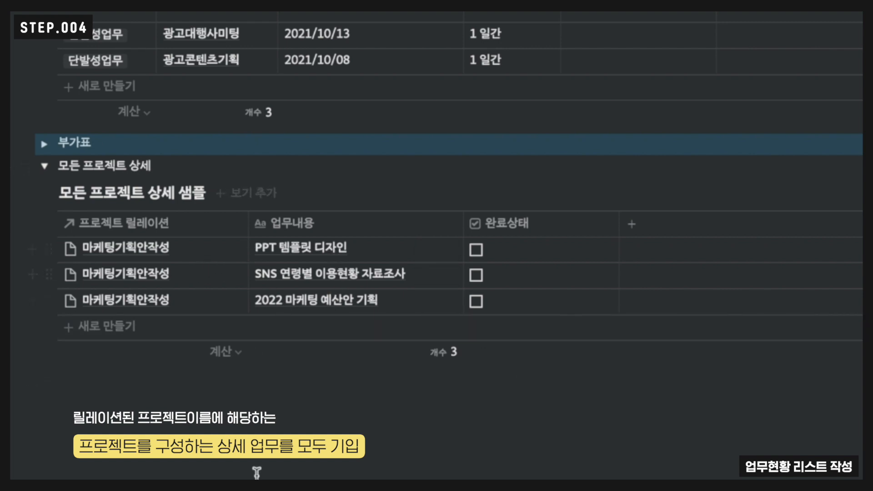
Step: Add a row to the 모든 프로젝트 상세 샘플 table, and set the 업무구분 of 광고대행사미팅 to 프로젝트업무
{"action": "left_click", "coordinate": [135, 334]}
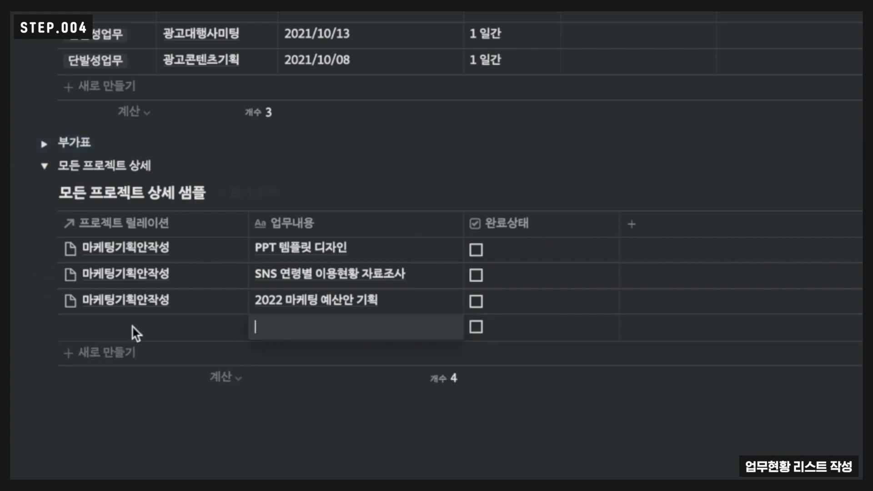
{"action": "left_click", "coordinate": [106, 38]}
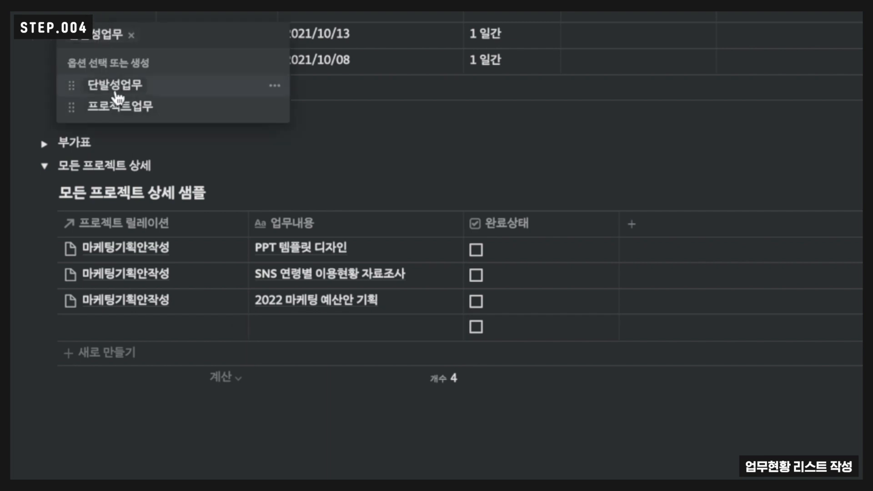
{"action": "left_click", "coordinate": [120, 106]}
Step: Review the 업무표 샘플 columns offered for the new row's 프로젝트 릴레이션, and link the row to 광고대행사미팅
{"action": "left_click", "coordinate": [152, 336]}
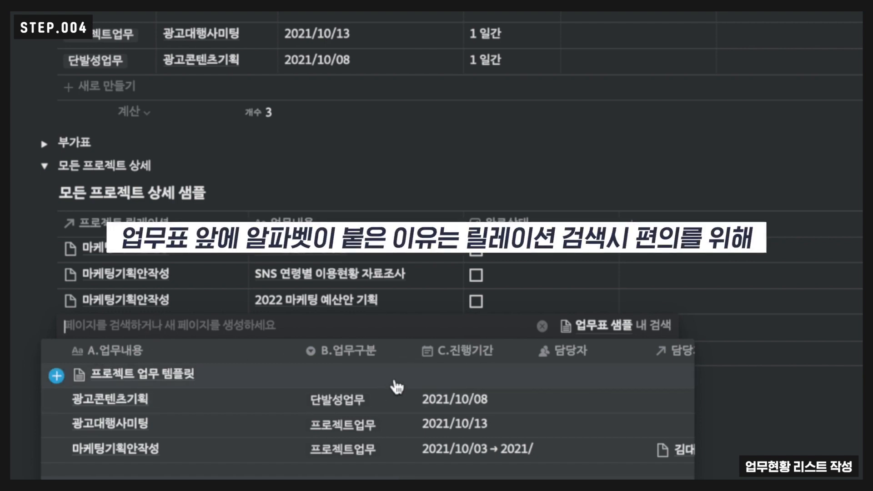
{"action": "scroll", "coordinate": [500, 417], "scroll_direction": "right", "scroll_amount": 5}
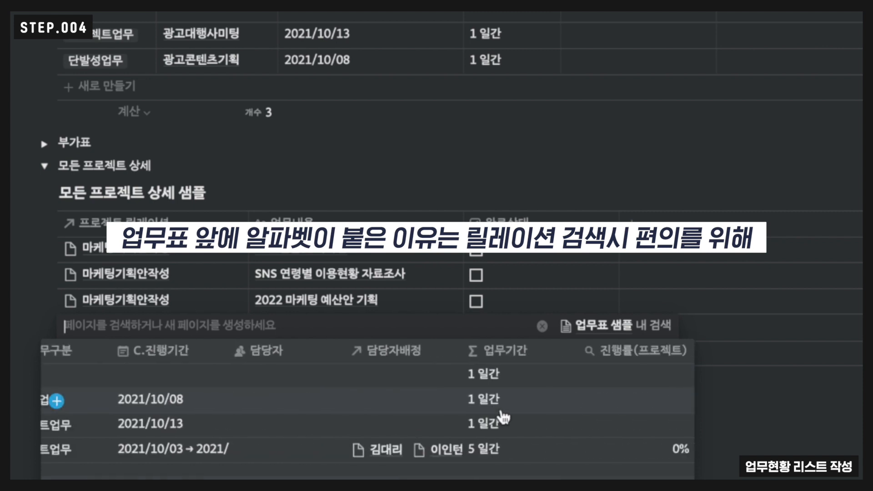
{"action": "scroll", "coordinate": [502, 416], "scroll_direction": "left", "scroll_amount": 5}
{"action": "scroll", "coordinate": [386, 414], "scroll_direction": "right", "scroll_amount": 8}
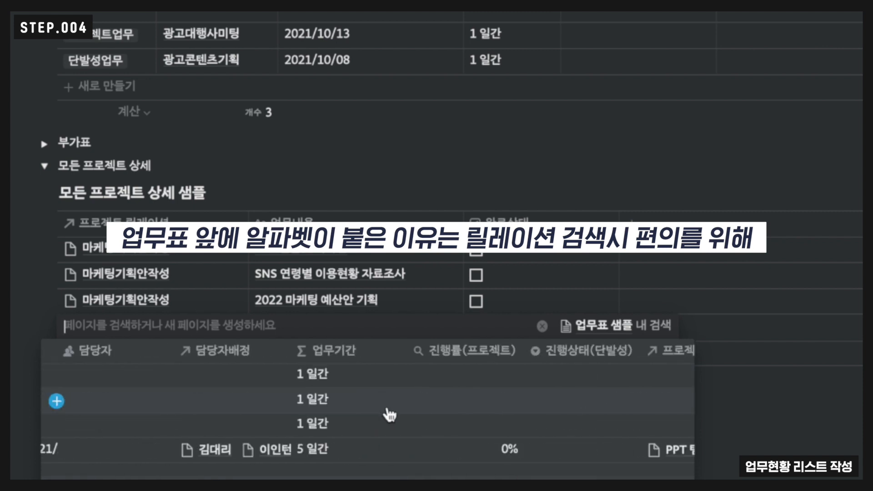
{"action": "scroll", "coordinate": [389, 415], "scroll_direction": "left", "scroll_amount": 8}
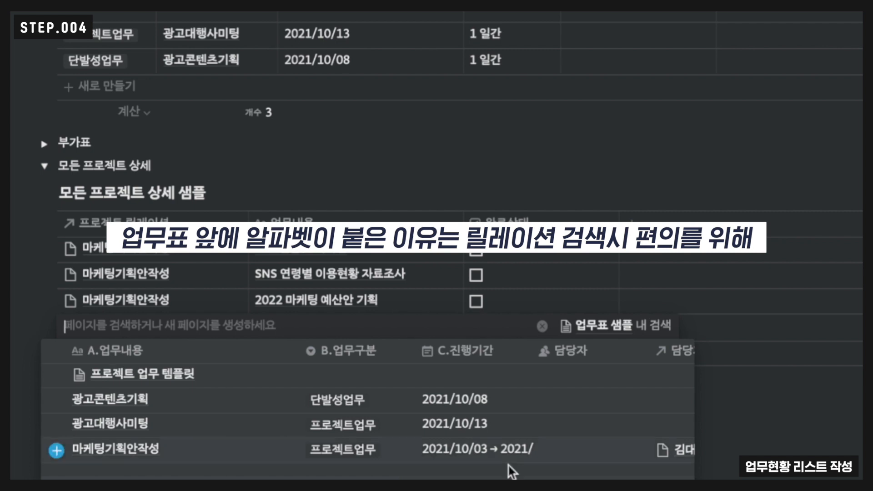
{"action": "scroll", "coordinate": [507, 403], "scroll_direction": "right", "scroll_amount": 4}
{"action": "scroll", "coordinate": [510, 403], "scroll_direction": "left", "scroll_amount": 4}
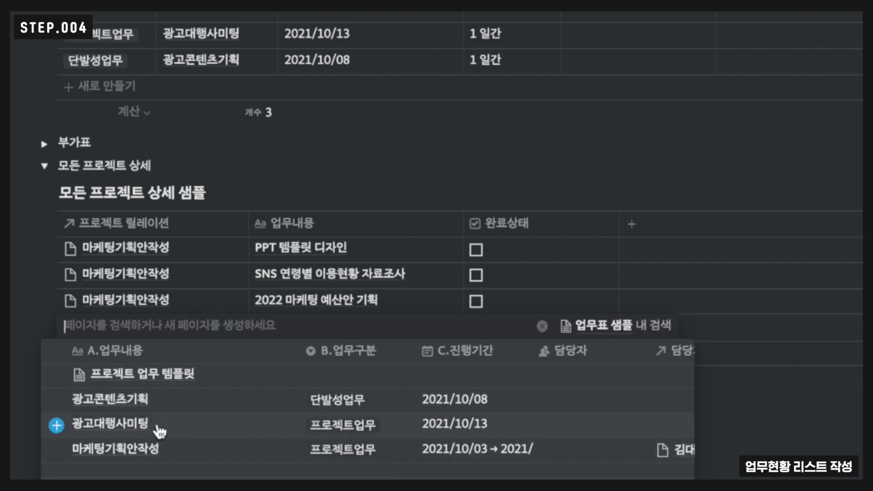
{"action": "left_click", "coordinate": [157, 429]}
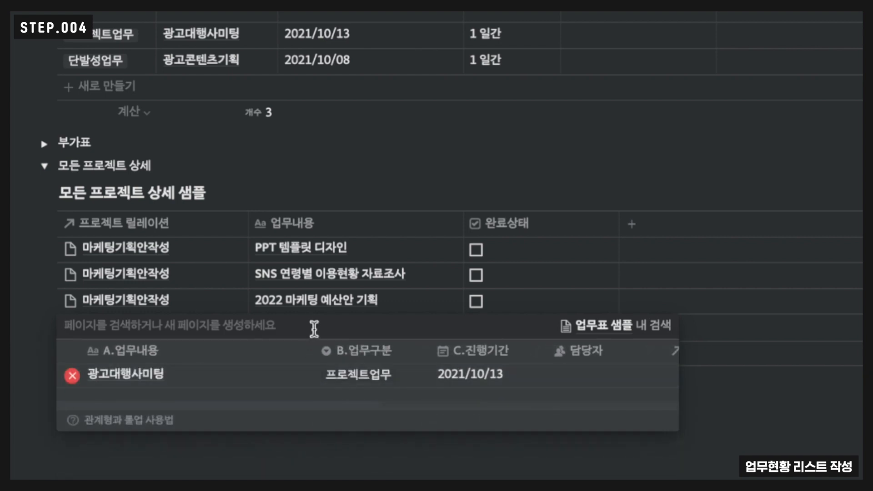
{"action": "key", "text": "Escape"}
Step: Enter 001 as the 업무내용 of the new 광고대행사미팅 detail row
{"action": "left_click", "coordinate": [335, 335]}
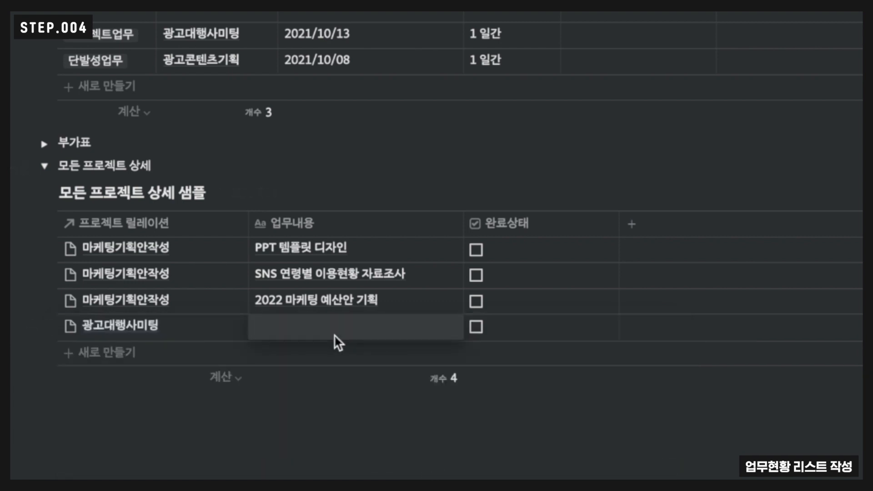
{"action": "type", "text": "이"}
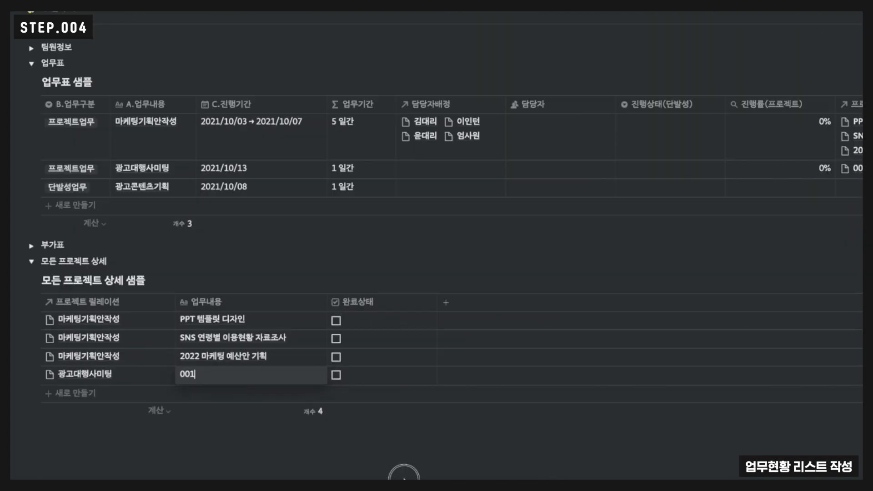
{"action": "left_click", "coordinate": [573, 471]}
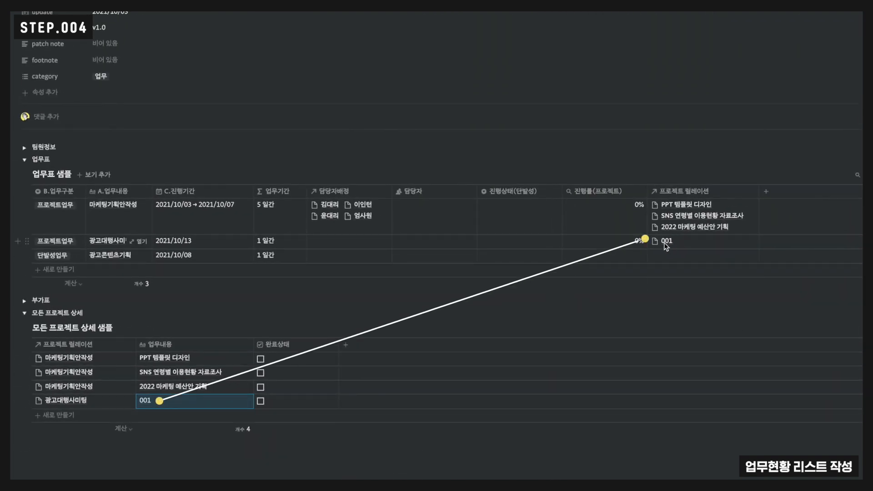
Step: Add another detail row related to 광고대행사미팅 with 002 as its 업무내용
{"action": "left_click", "coordinate": [69, 415]}
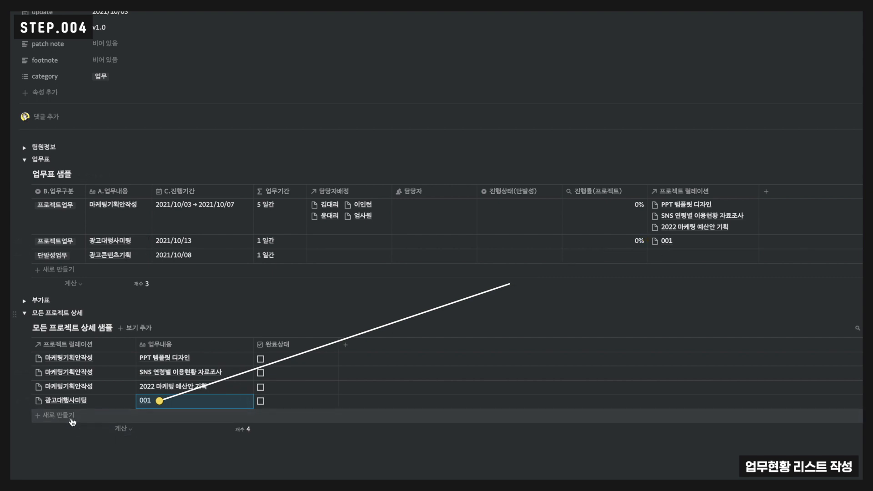
{"action": "left_click", "coordinate": [74, 420]}
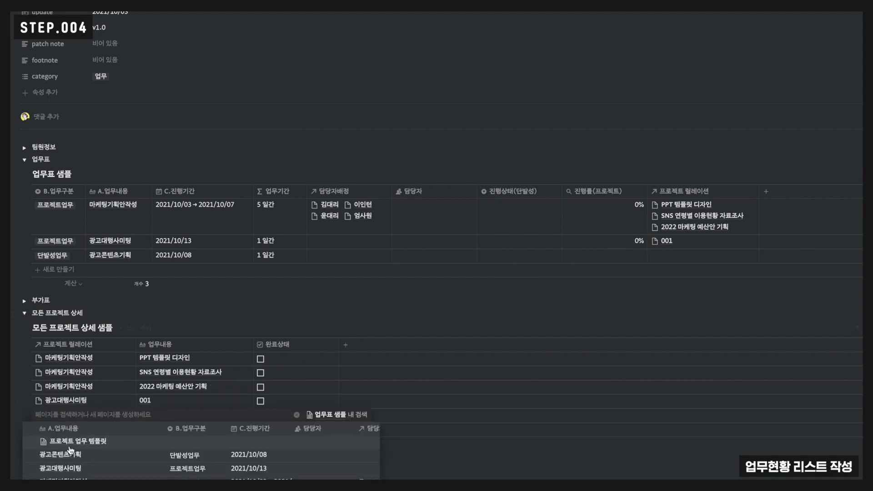
{"action": "left_click", "coordinate": [68, 470]}
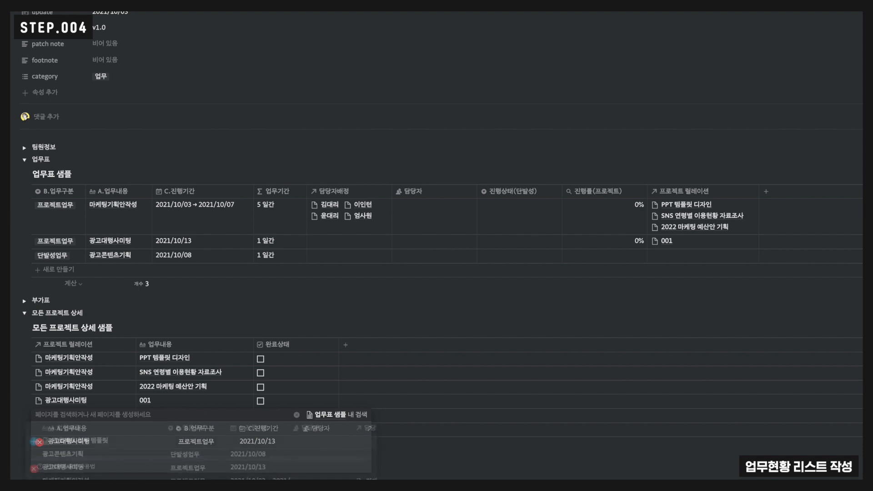
{"action": "key", "text": "Escape"}
{"action": "left_click", "coordinate": [196, 416]}
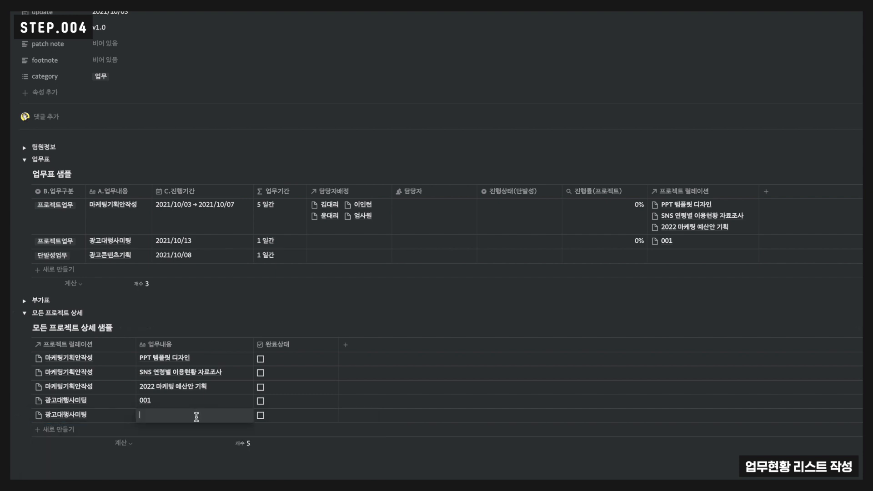
{"action": "key", "text": "Return"}
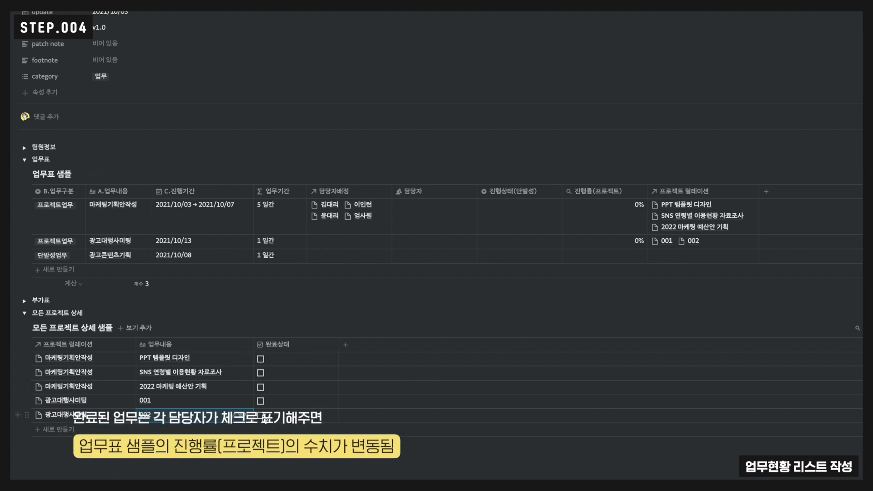
Step: Try marking PPT 템플릿 디자인 and SNS 연령별 이용현황 자료조사 as complete to test the project progress rate, and clear both again
{"action": "left_click", "coordinate": [261, 359]}
{"action": "left_click", "coordinate": [260, 373]}
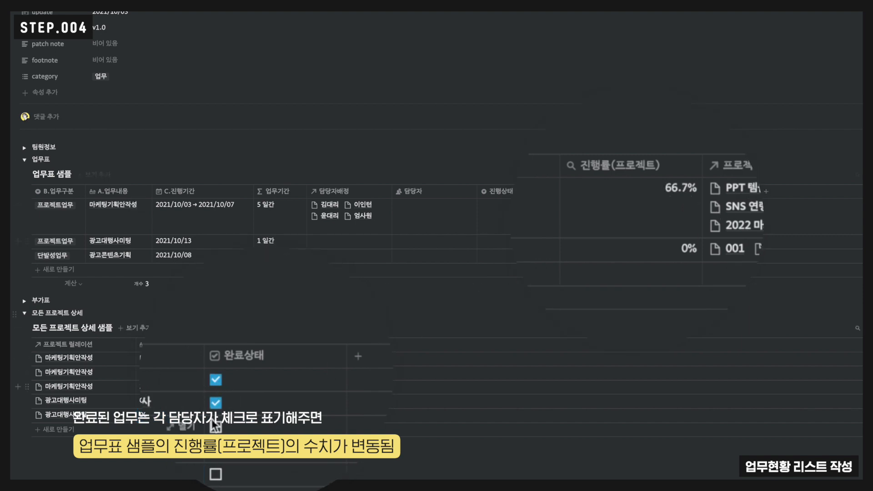
{"action": "left_click", "coordinate": [260, 373]}
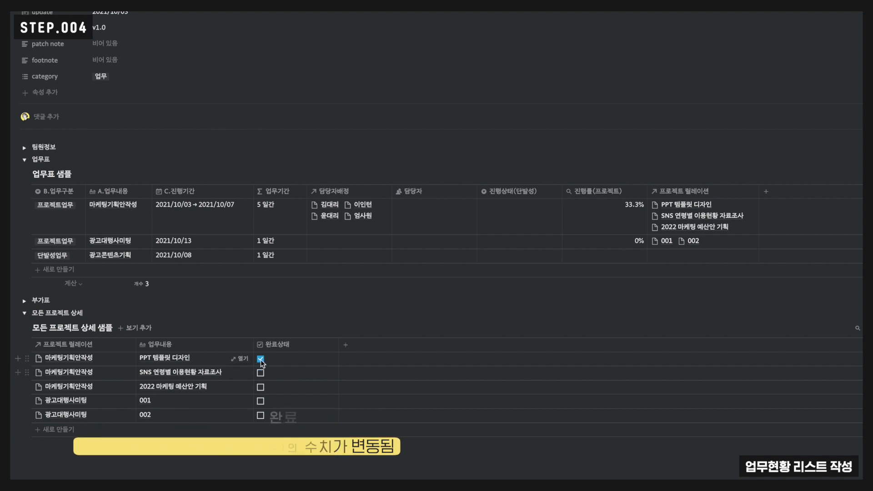
{"action": "left_click", "coordinate": [261, 358]}
Step: Examine the 진행률(프로젝트) rollup configuration, keeping 완료상태 as its property and 체크 표시된 비율(%) as its calculation
{"action": "left_click", "coordinate": [605, 191]}
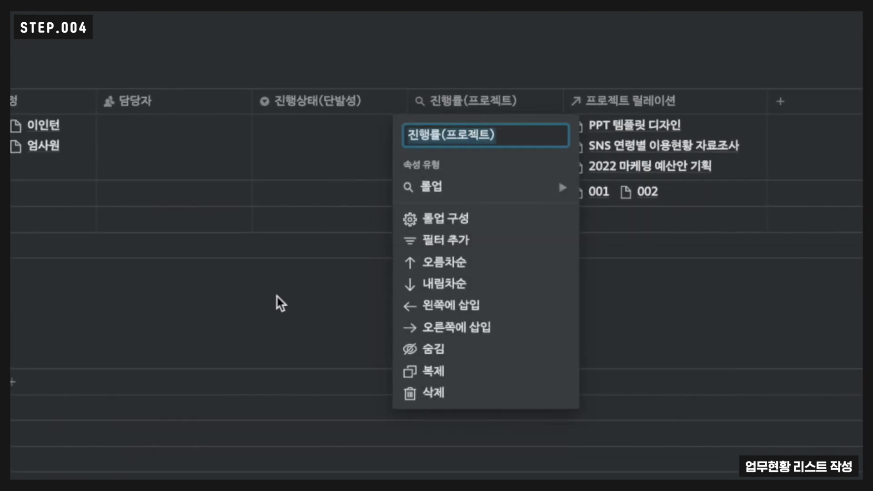
{"action": "left_click", "coordinate": [281, 303]}
{"action": "left_click", "coordinate": [470, 138]}
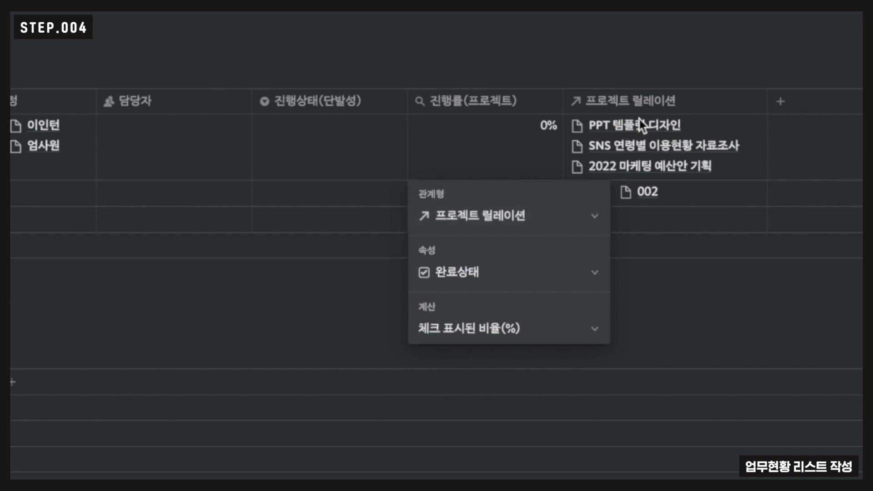
{"action": "left_click", "coordinate": [551, 273]}
{"action": "left_click", "coordinate": [517, 274]}
{"action": "left_click", "coordinate": [484, 340]}
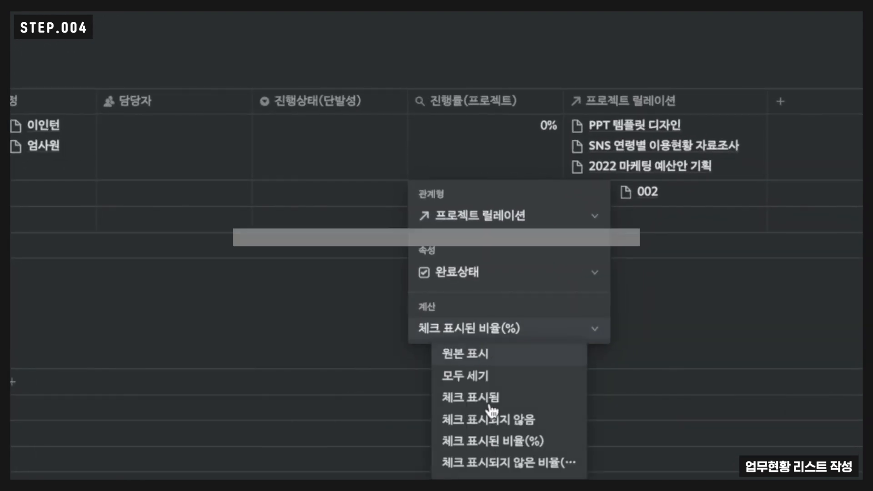
{"action": "left_click", "coordinate": [501, 446]}
{"action": "left_click", "coordinate": [310, 328]}
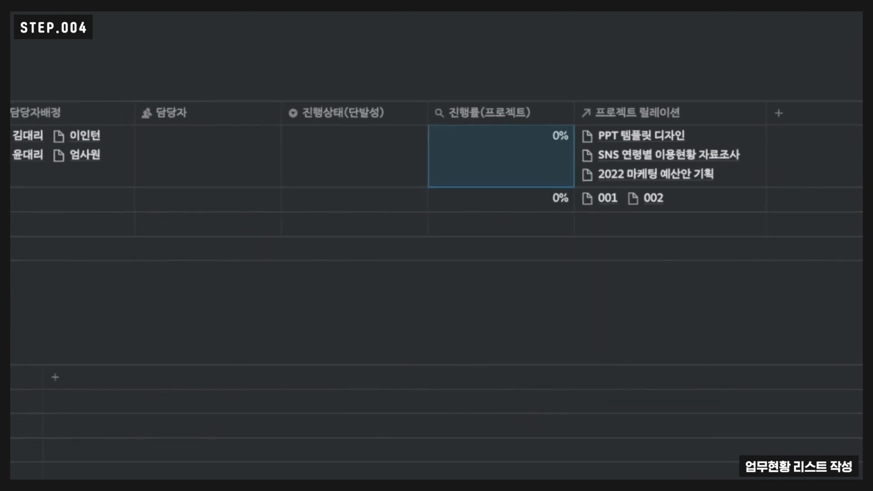
Step: Mark PPT 템플릿 디자인 as complete, toggling the other two 마케팅기획안작성 tasks on and off to test the progress rate
{"action": "left_click", "coordinate": [260, 358]}
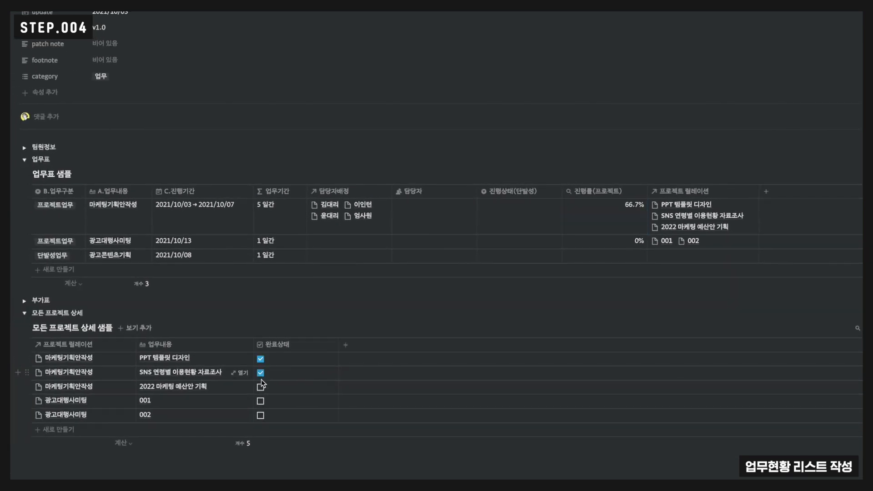
{"action": "left_click", "coordinate": [261, 388]}
{"action": "left_click", "coordinate": [261, 388]}
{"action": "left_click", "coordinate": [260, 373]}
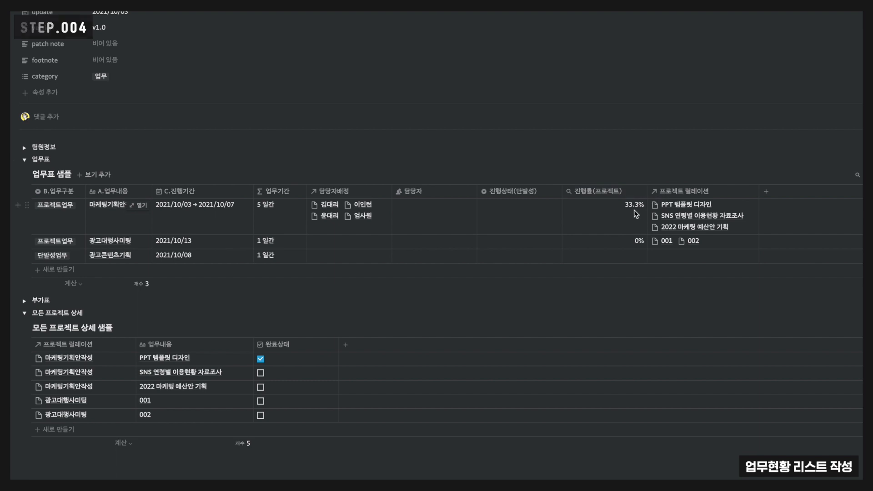